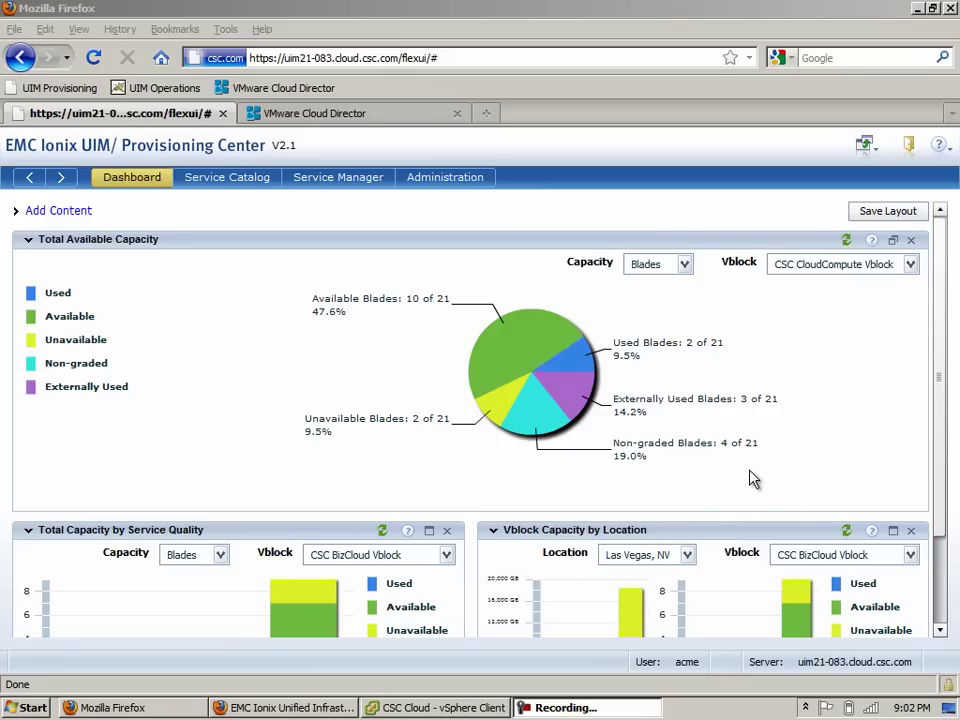
Set the Total Available Capacity chart to show Storage for the CSC BizCloud Vblock.
left_click(870, 265)
left_click(848, 281)
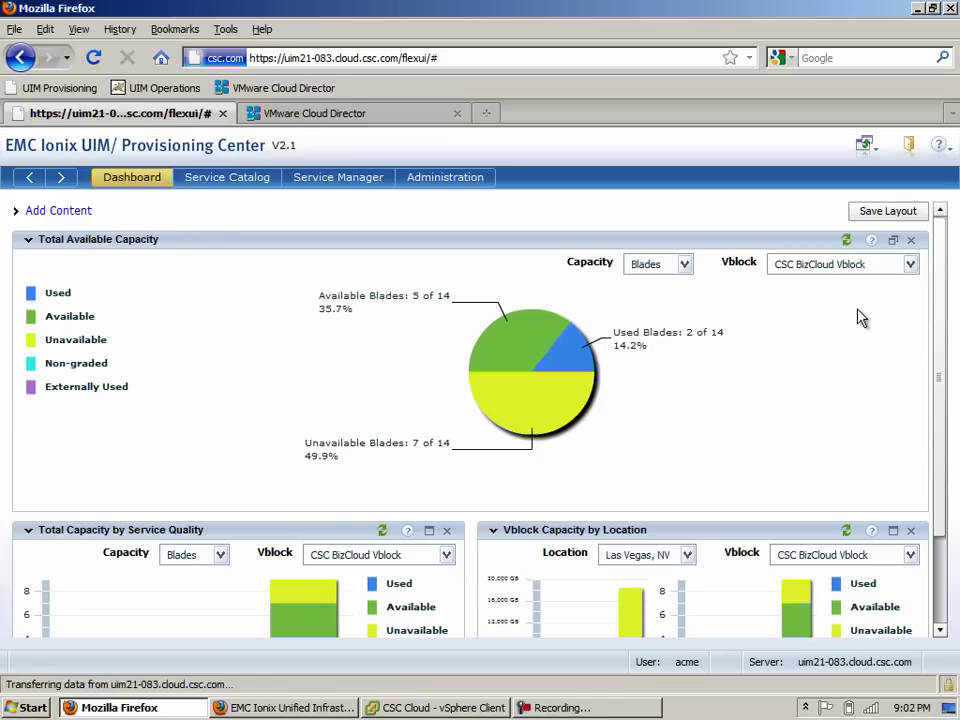
left_click(681, 265)
left_click(647, 301)
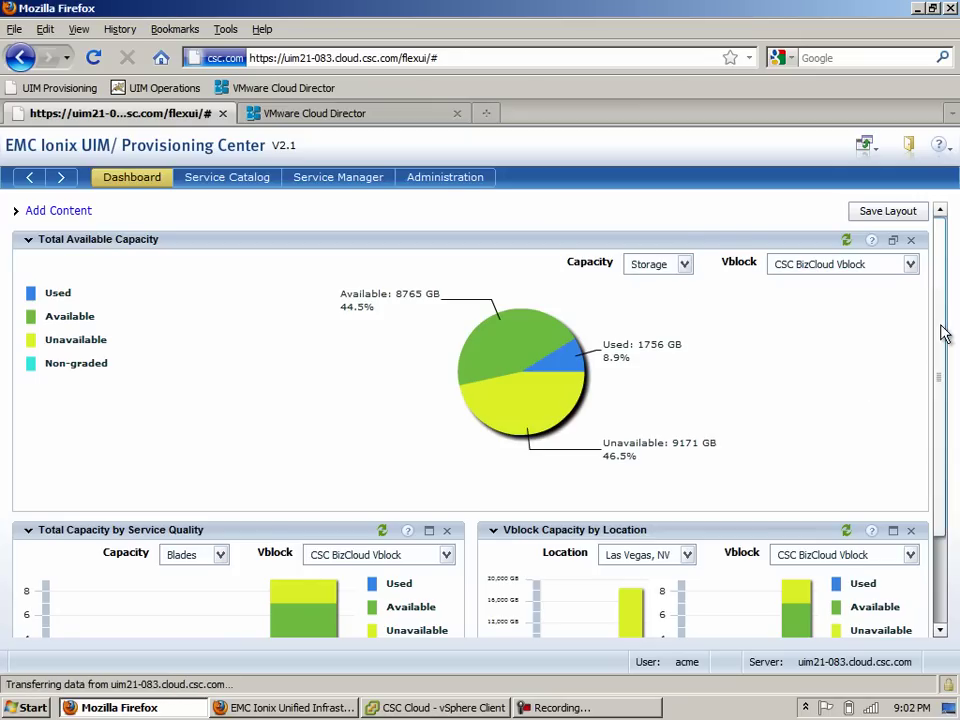
Scroll down and switch the Total Capacity by Service Quality chart to Storage per tier.
left_click_drag(942, 332, 939, 396)
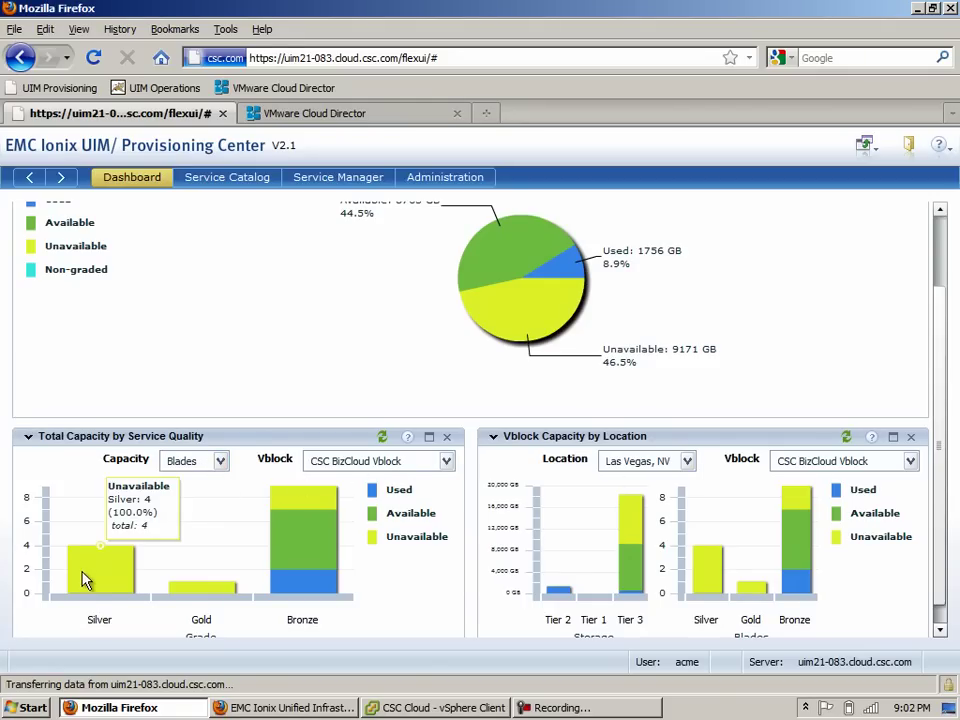
left_click(218, 459)
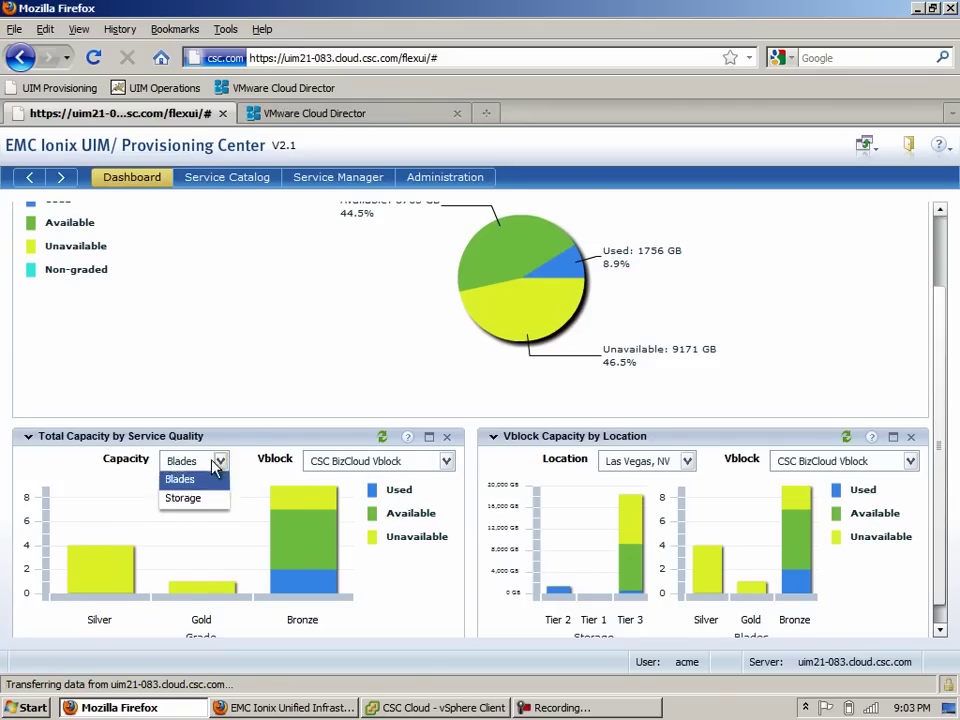
left_click(201, 500)
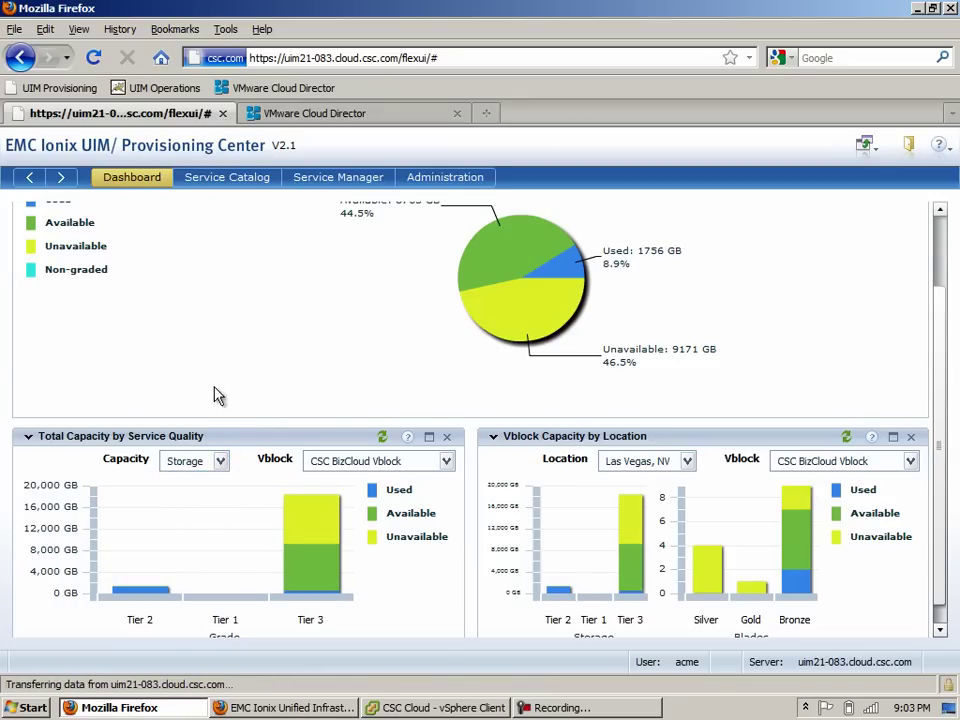
Open the Service Catalog and enlarge the Bronze Service Details panel to show its storage tiers.
left_click(226, 184)
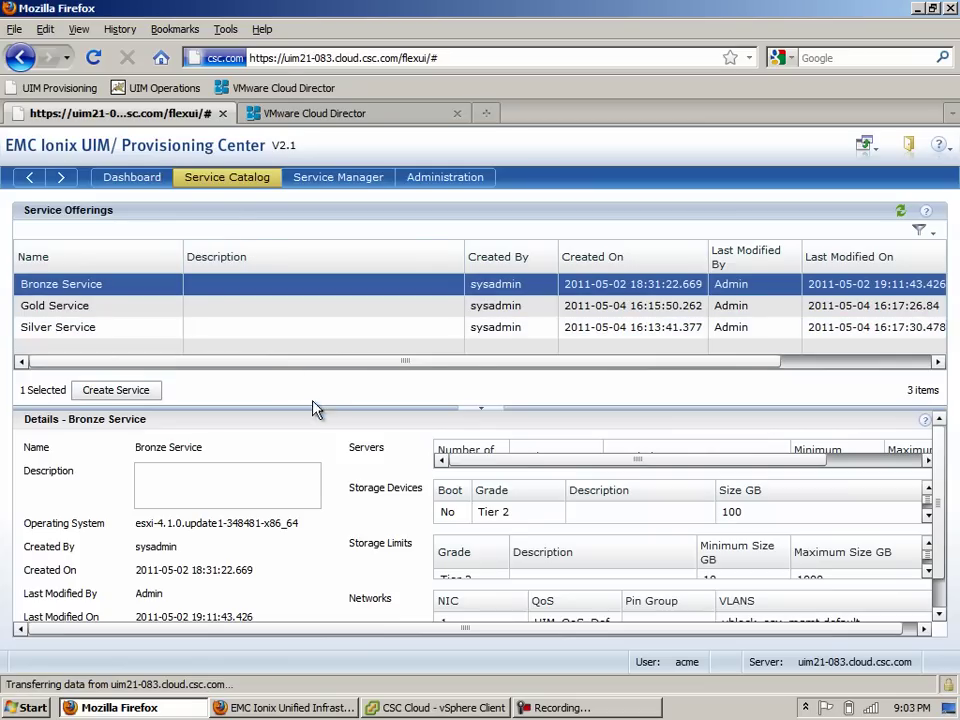
left_click_drag(314, 405, 320, 316)
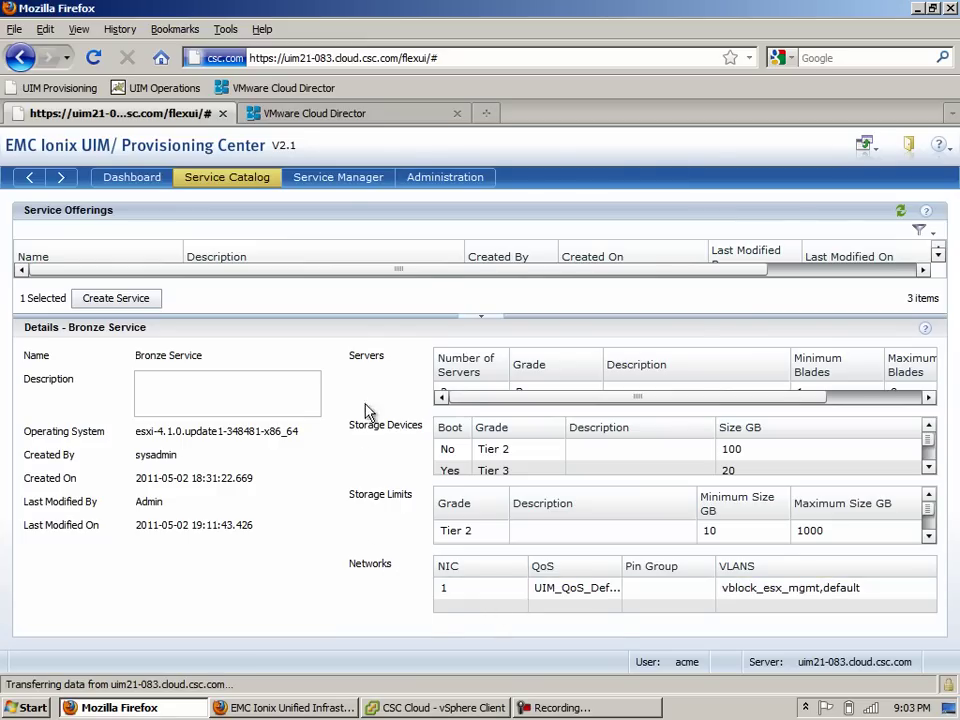
In Service Manager, select CSC BizCloud and then show the CSC CloudCompute service details.
left_click(340, 179)
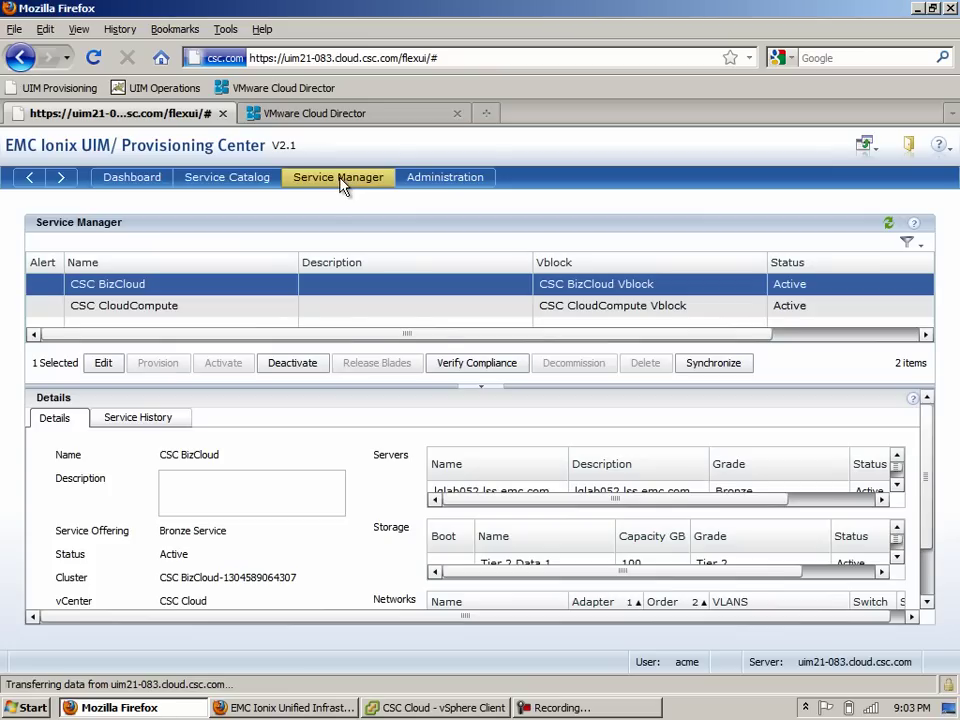
left_click(257, 289)
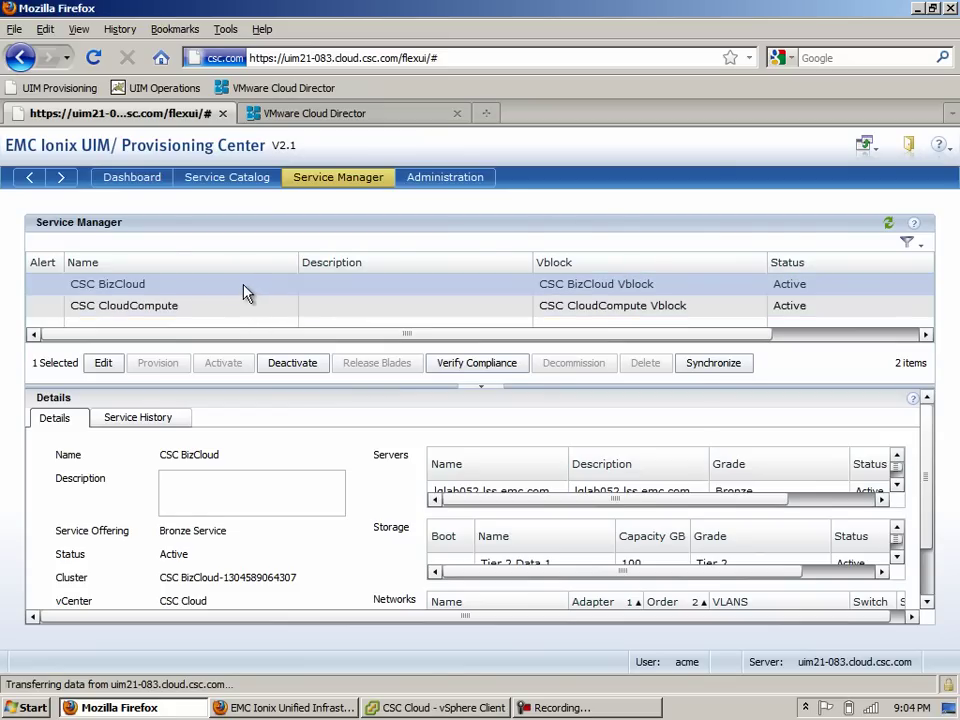
left_click(239, 306)
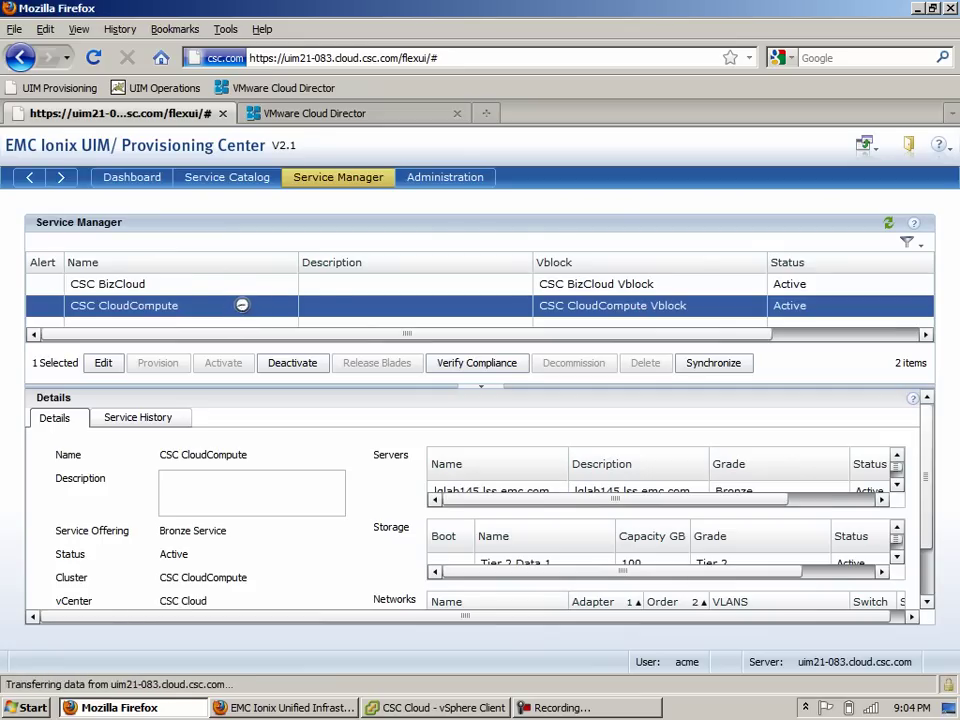
Review the CSC CloudCompute Edit Service vCenter Cluster settings, then close the dialog.
left_click(104, 364)
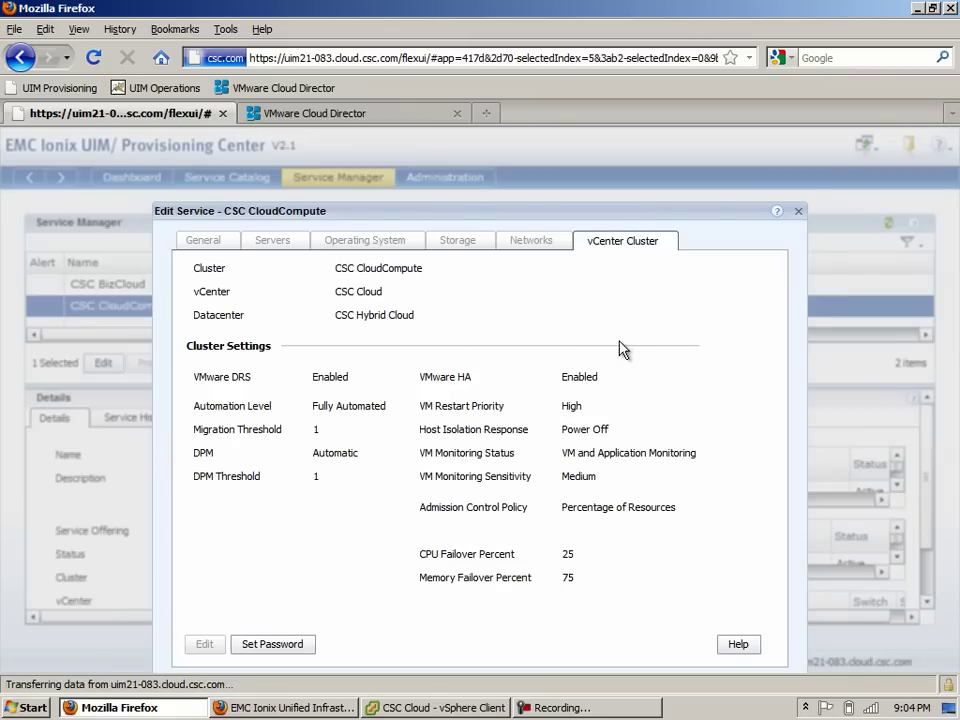
left_click_drag(577, 218, 575, 142)
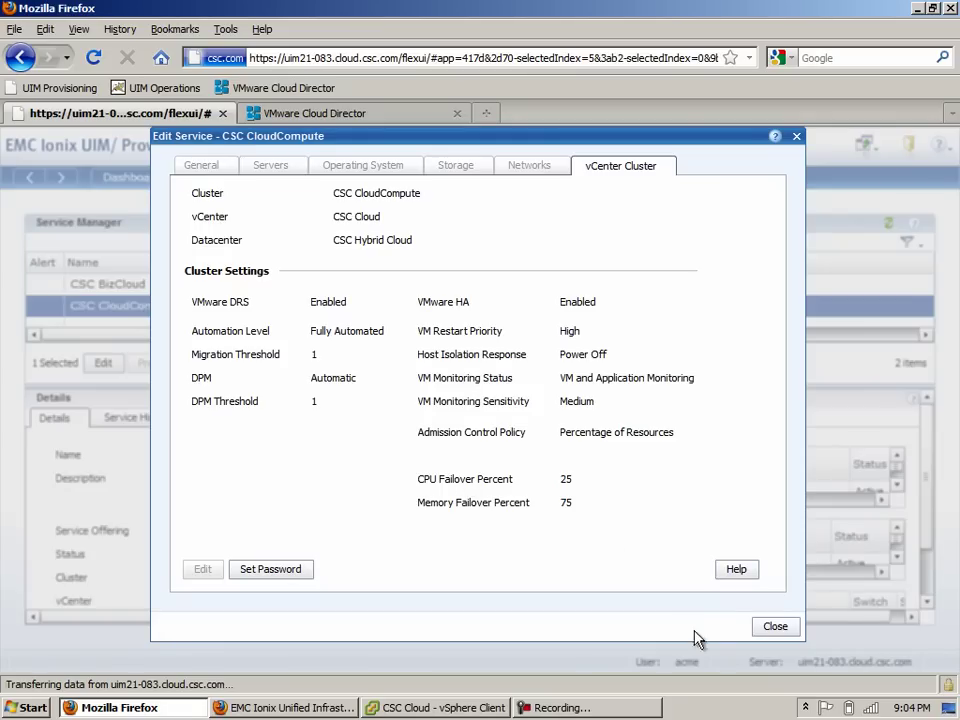
left_click(778, 634)
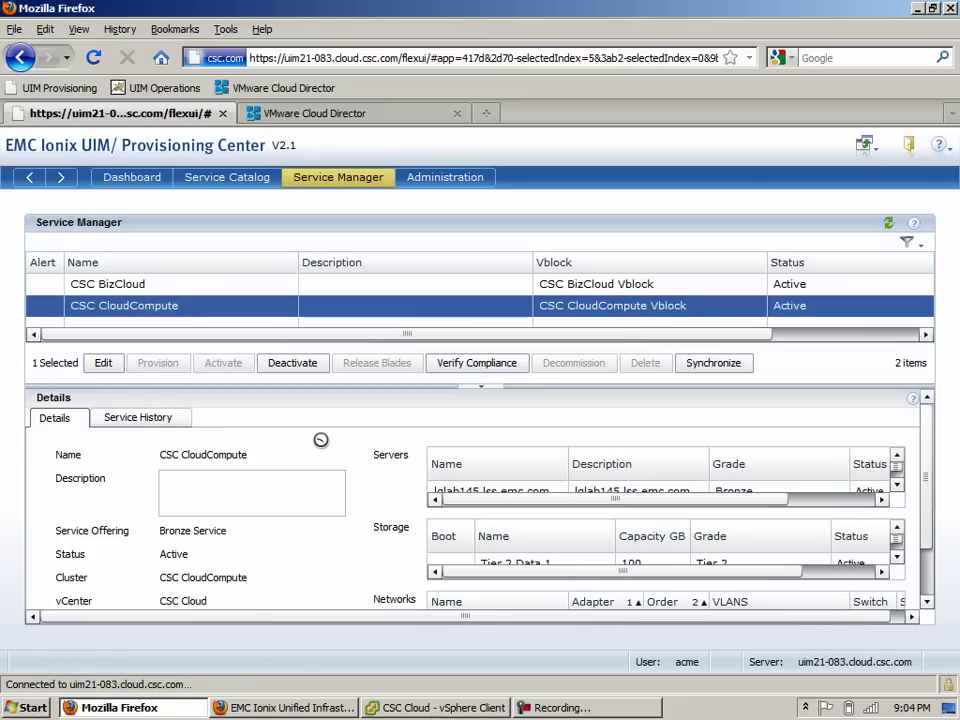
In UIM/Operations Category View, expand Vblocks and vApps and show My 3 Tier App's properties.
left_click(289, 707)
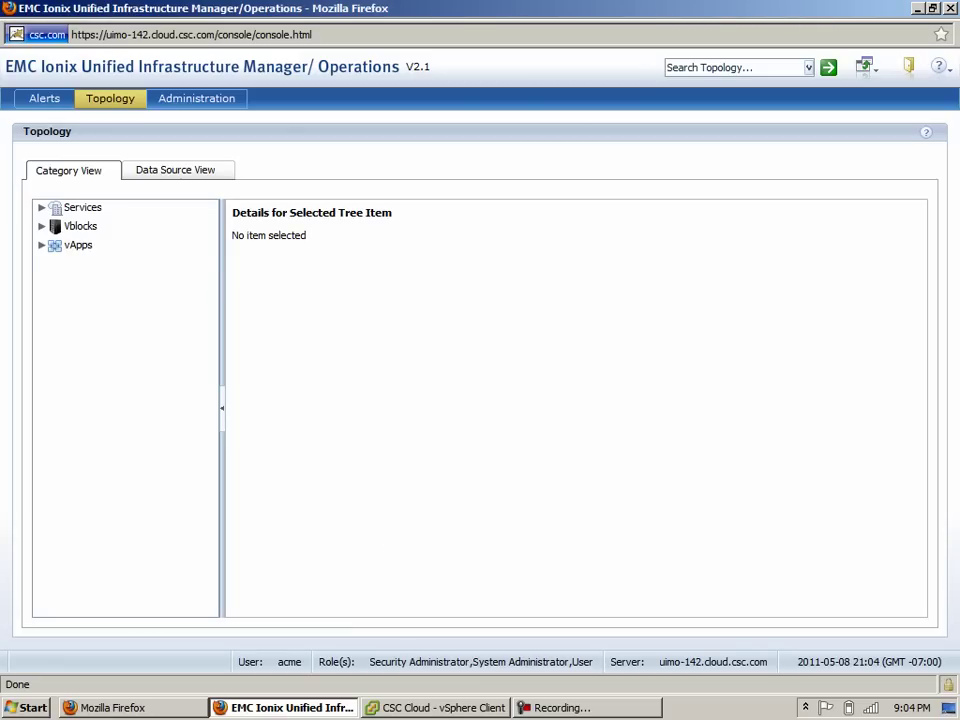
left_click(41, 226)
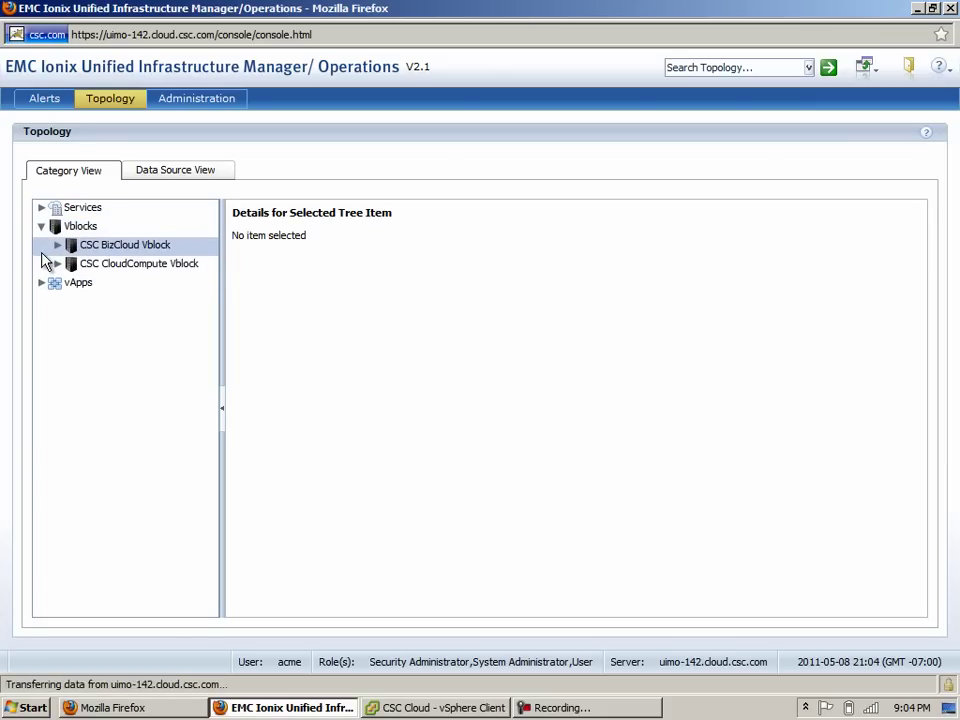
left_click(38, 282)
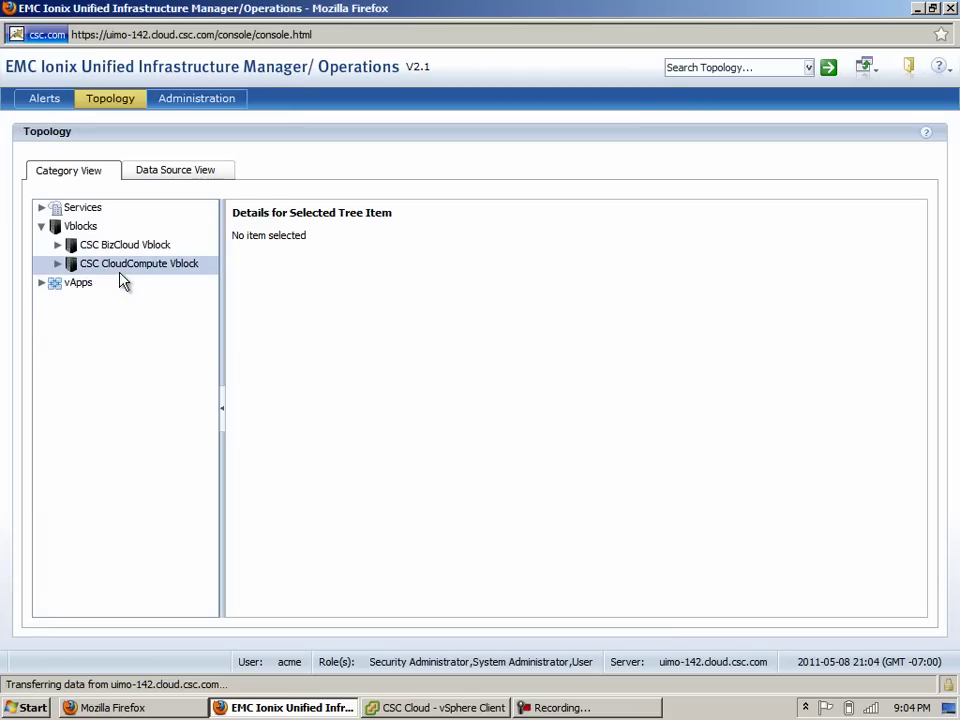
left_click(41, 282)
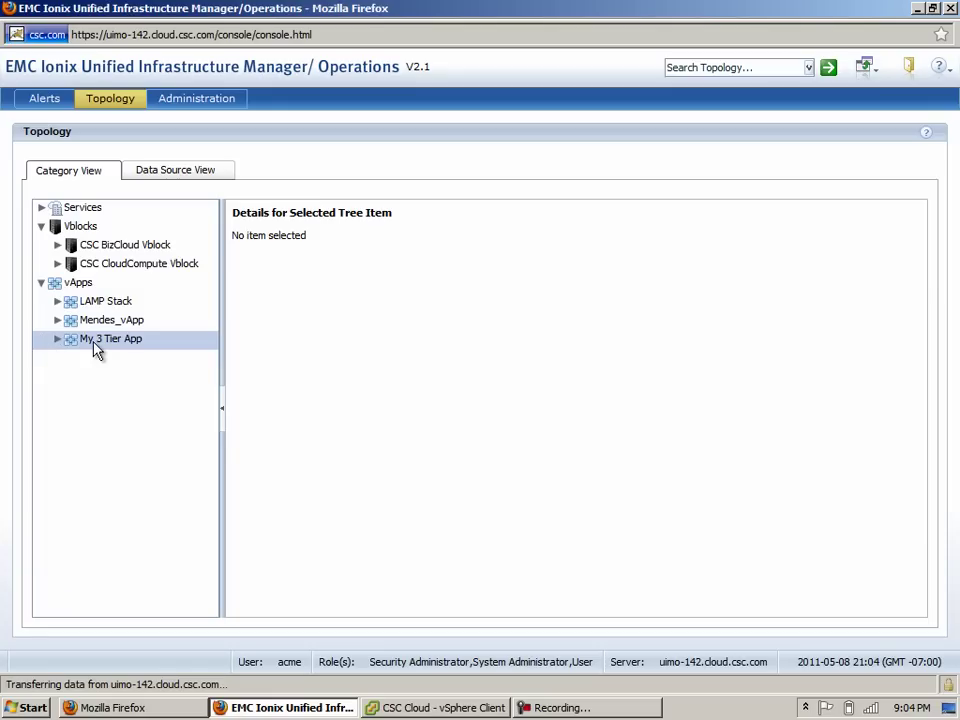
left_click(96, 347)
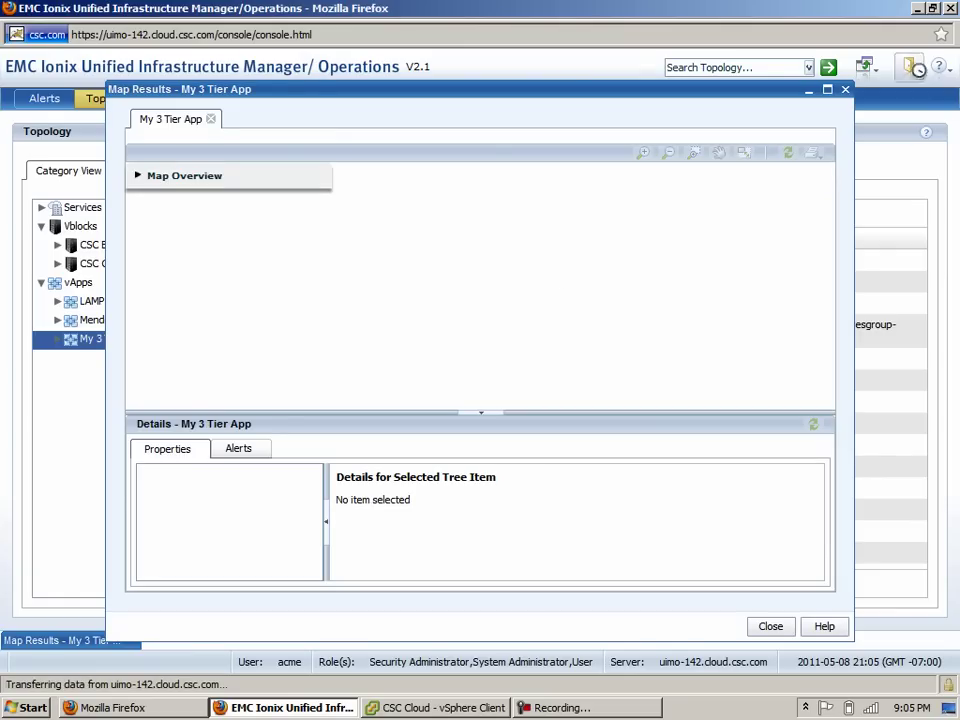
Maximize the My 3 Tier App map and scroll down to reveal the CSC CloudCompute Vblock.
left_click(827, 89)
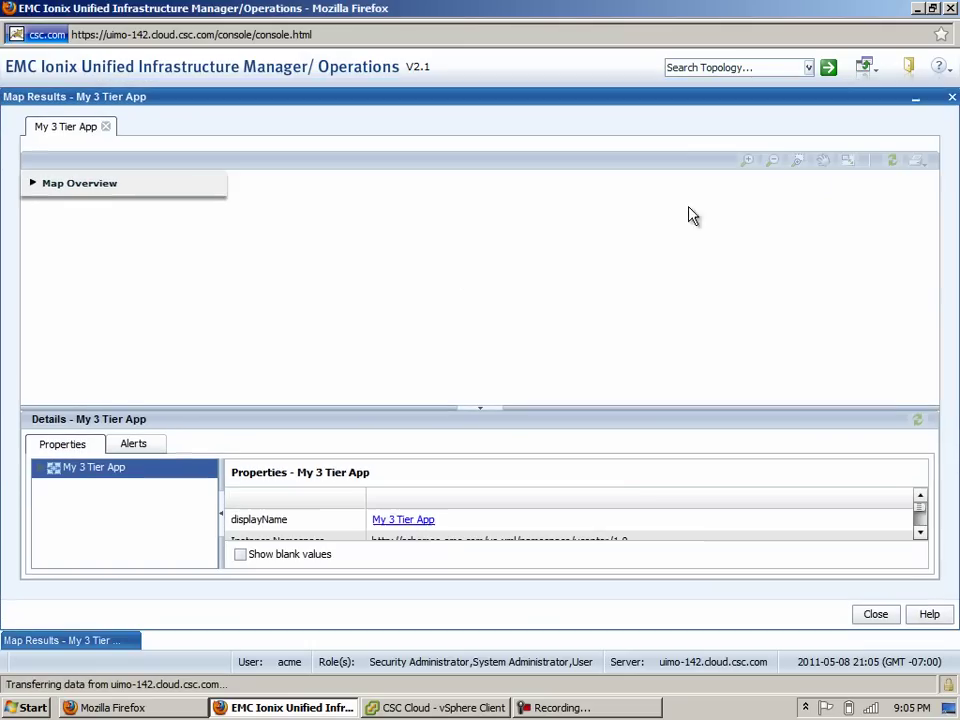
left_click(482, 411)
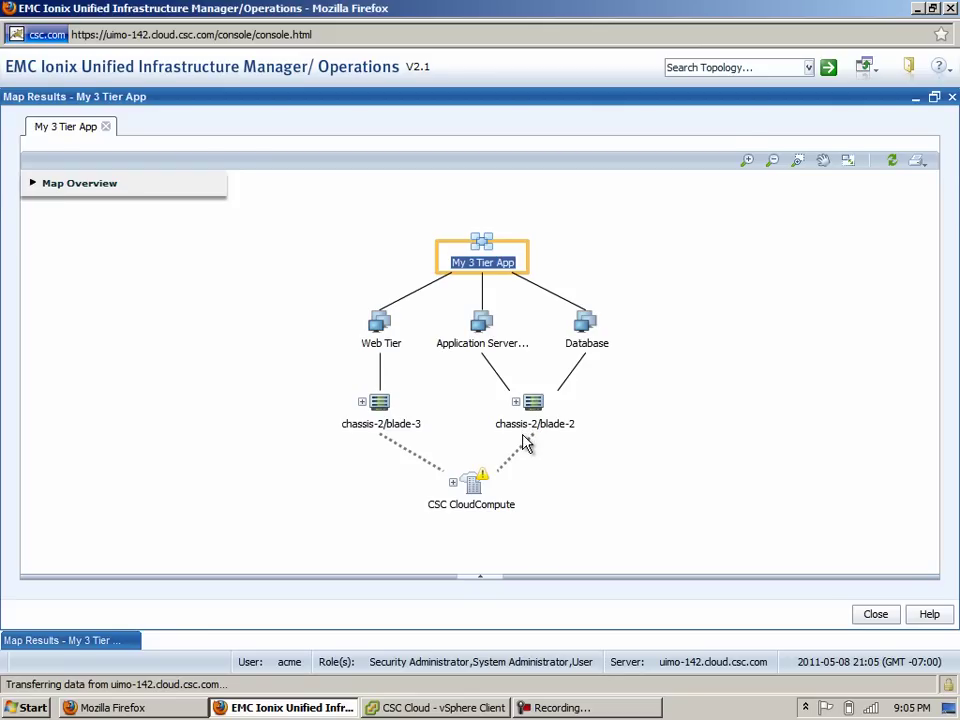
right_click(452, 488)
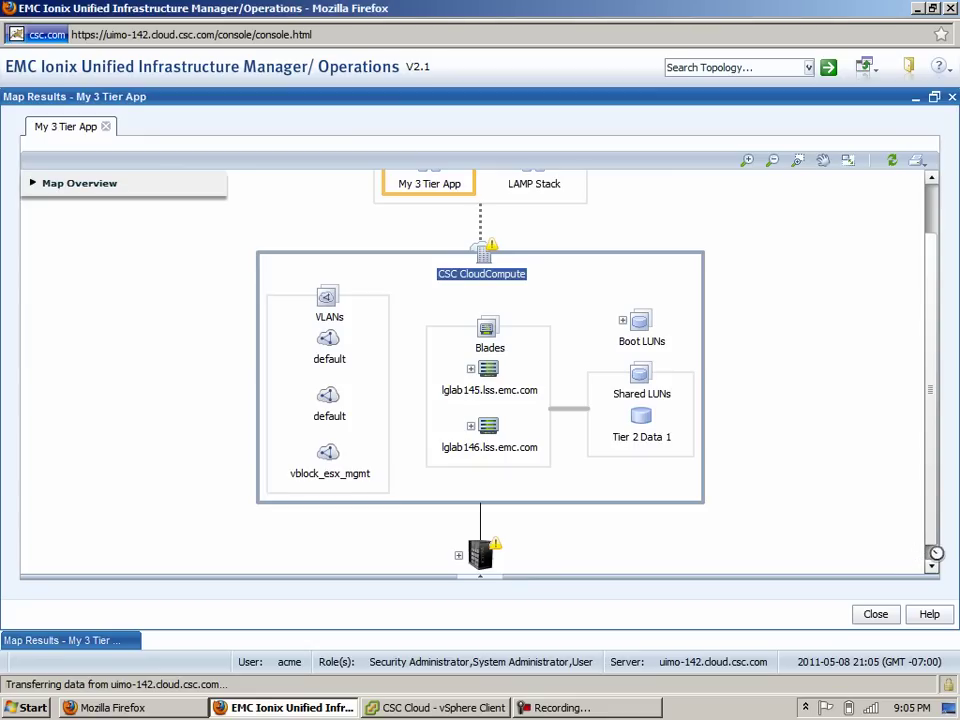
scroll(933, 553, "down", 1)
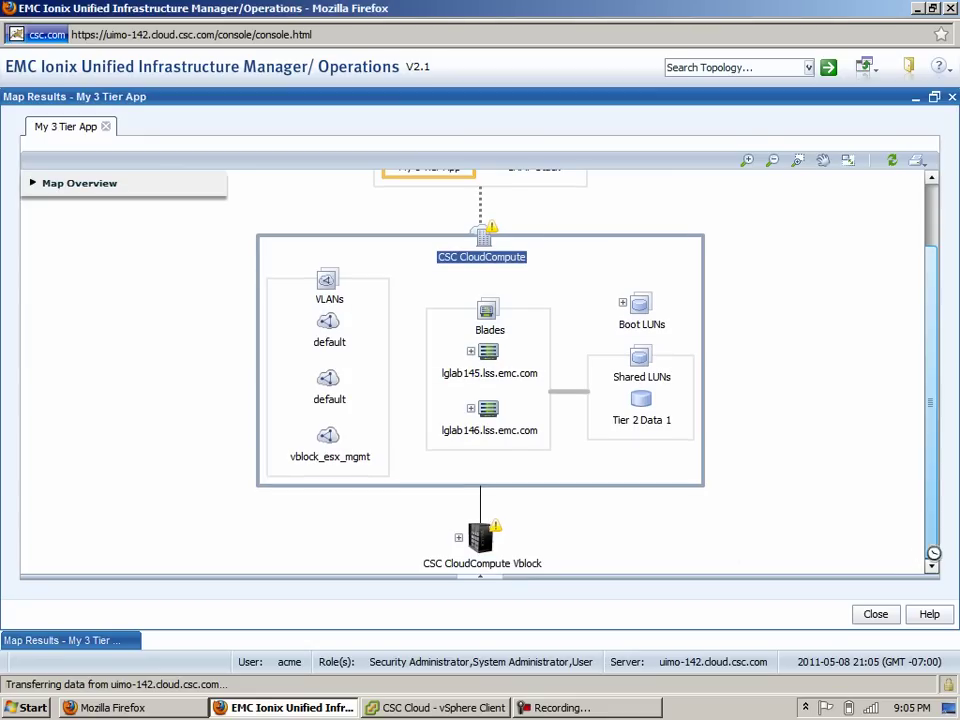
Open Vblock View for CSC CloudCompute, then switch to the Firefox window with vCloud Director.
left_click(460, 540)
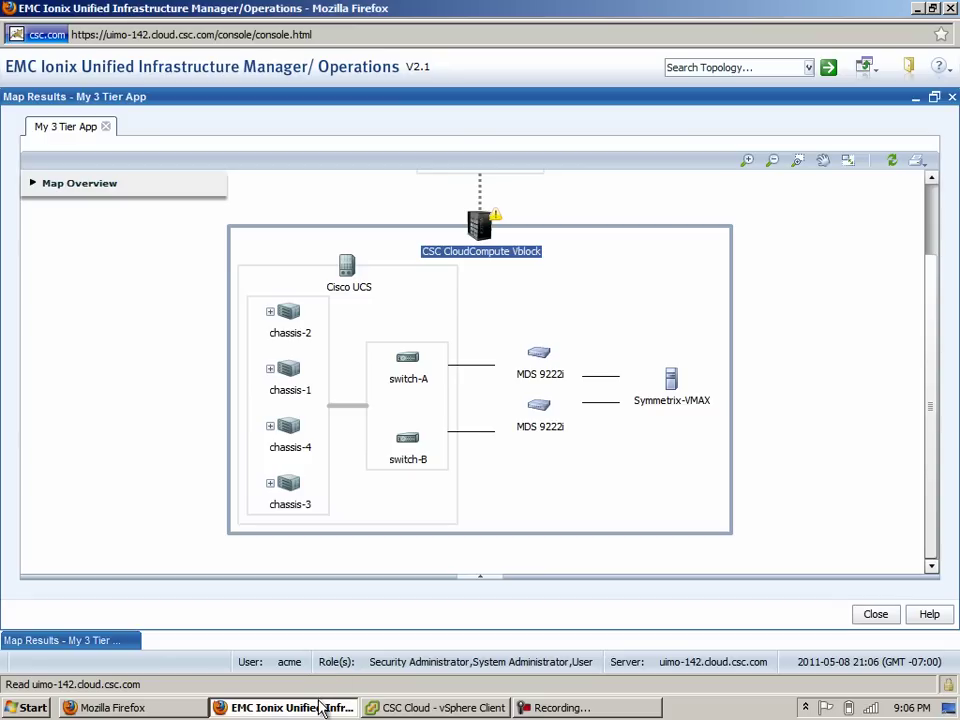
left_click(107, 711)
View the Organization vDCs, open the ACMEPrivateCloud home page, then switch to vSphere Client.
left_click(338, 116)
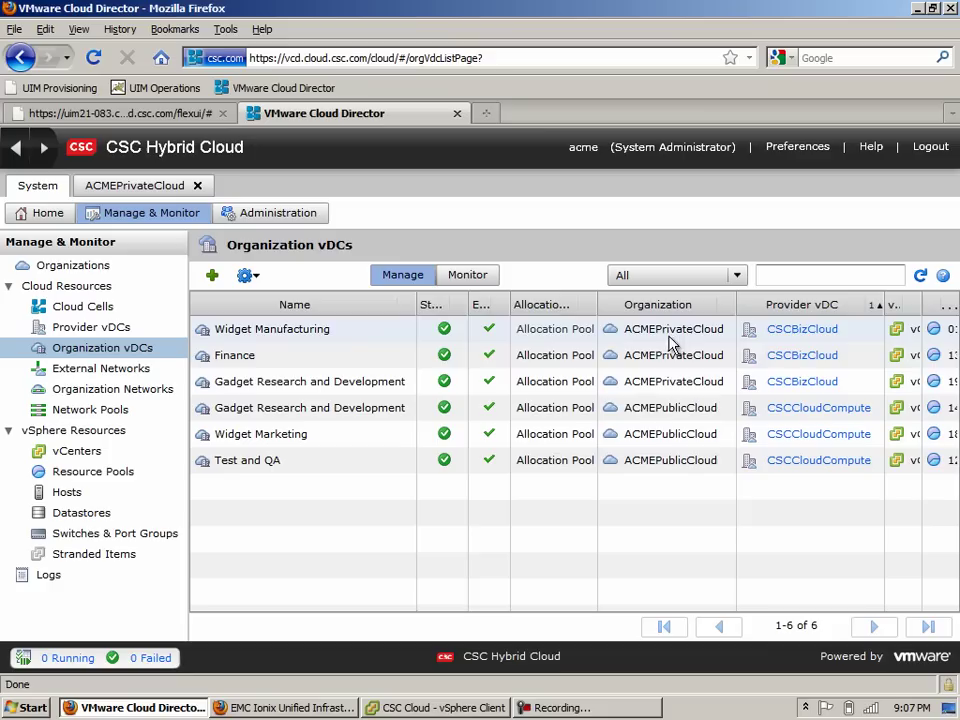
left_click(668, 382)
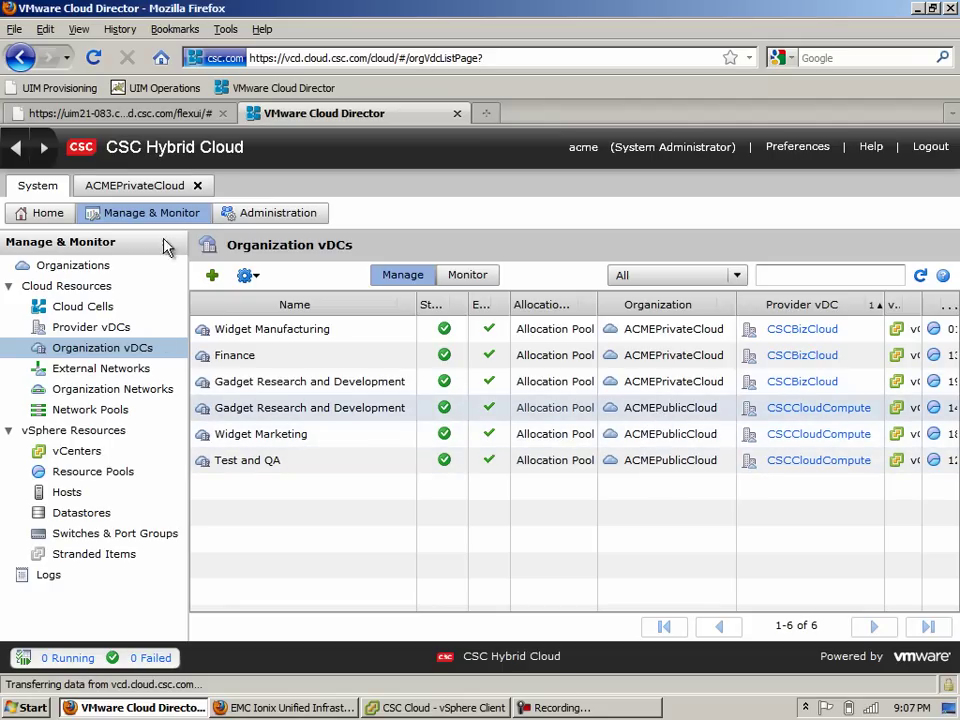
left_click(142, 188)
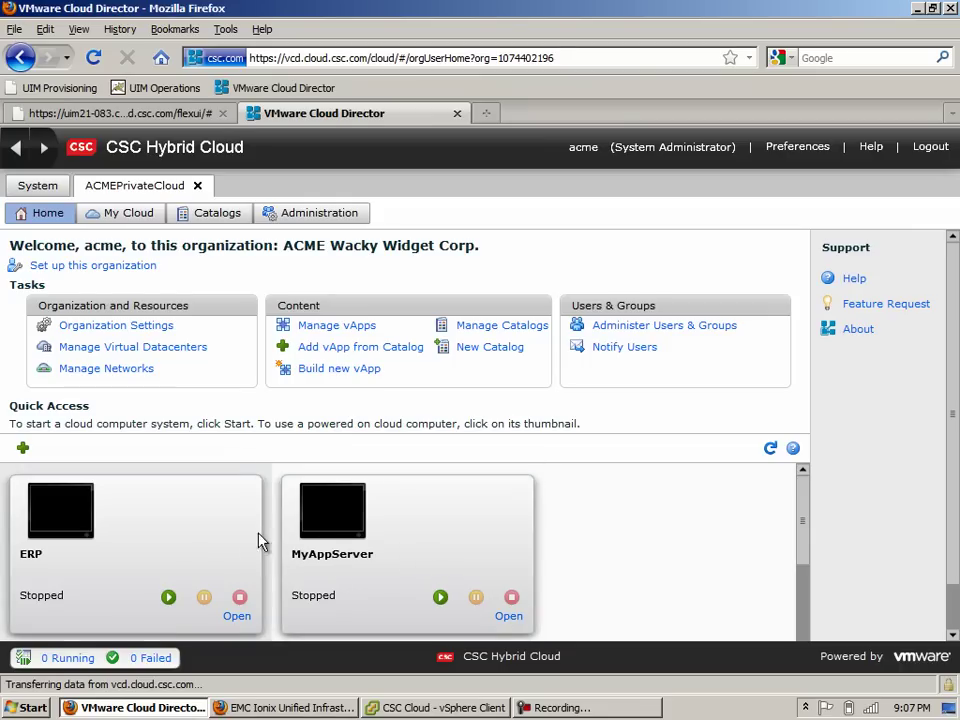
left_click(421, 708)
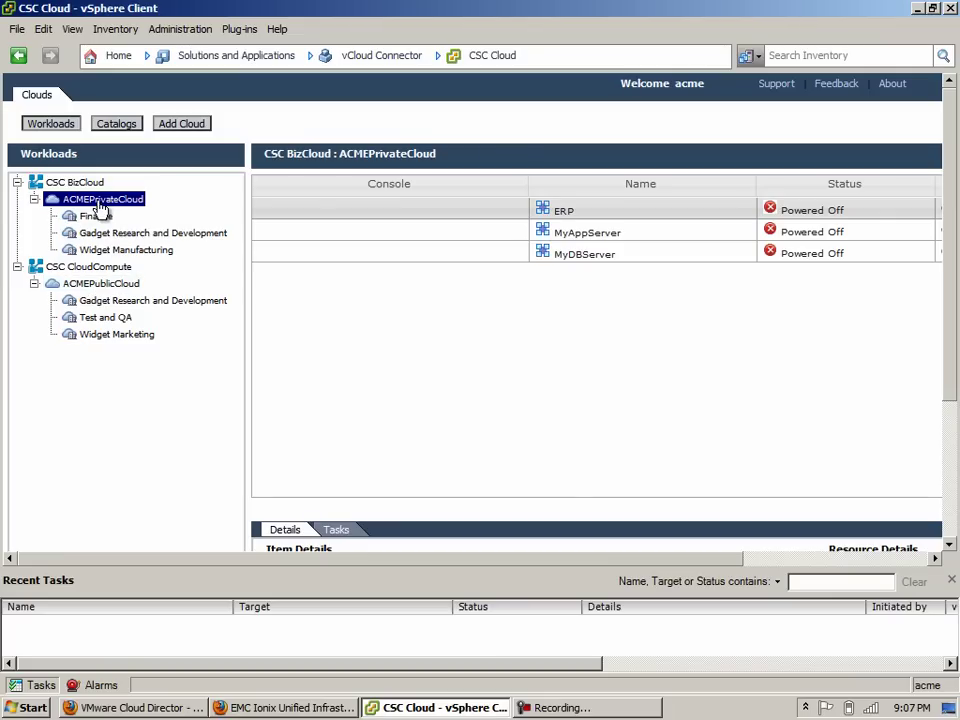
Start Copy To for ERP, targeting CSC CloudCompute with template name ERPTest123.
right_click(586, 217)
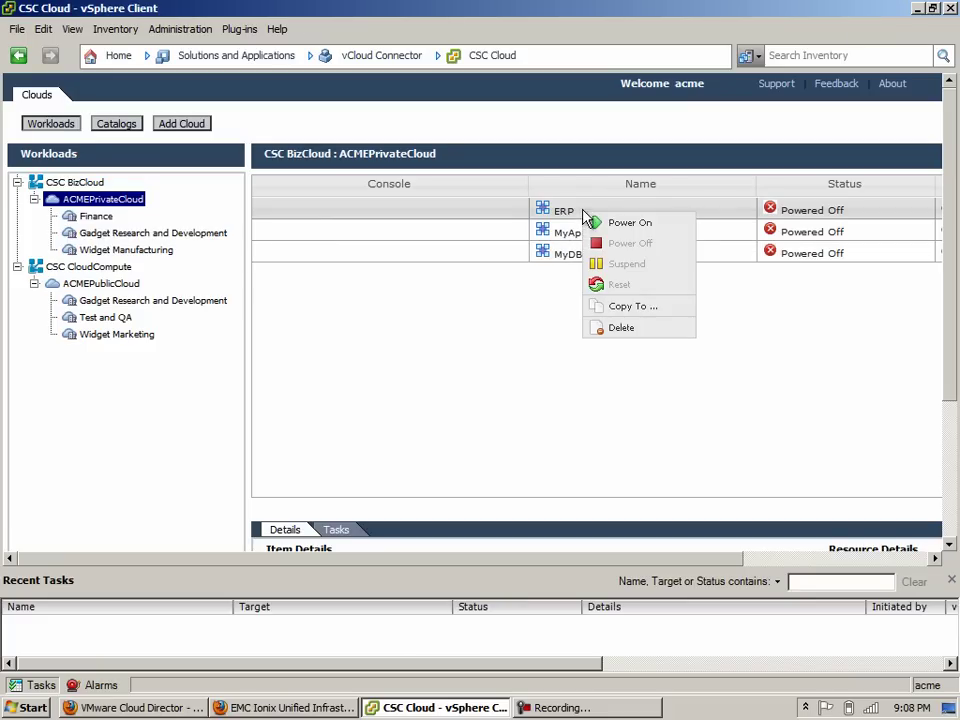
left_click(610, 309)
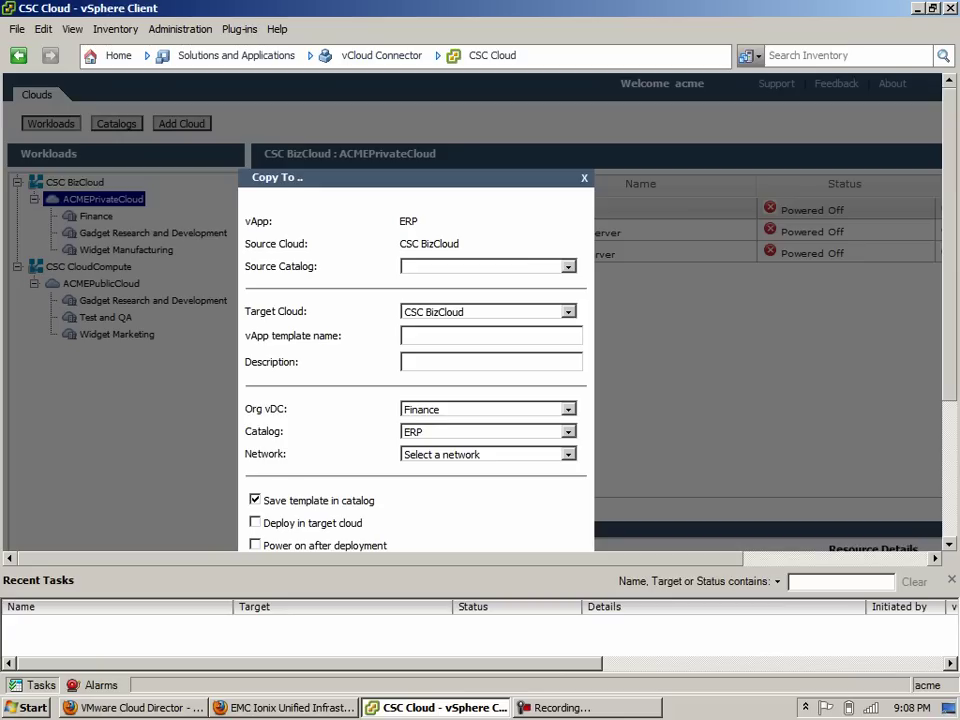
left_click(567, 270)
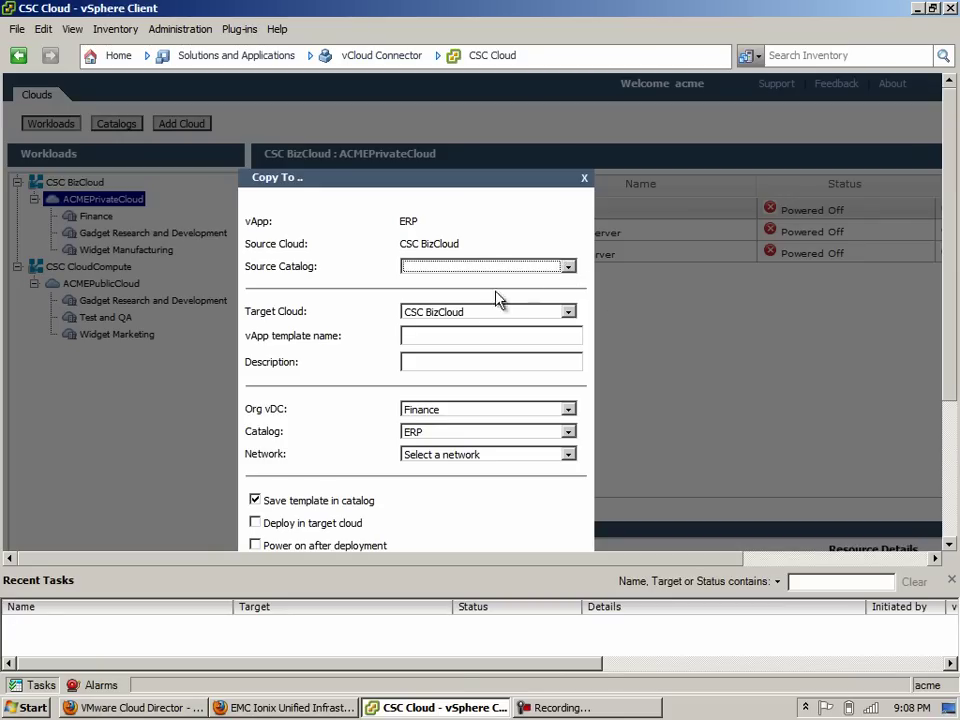
left_click(481, 338)
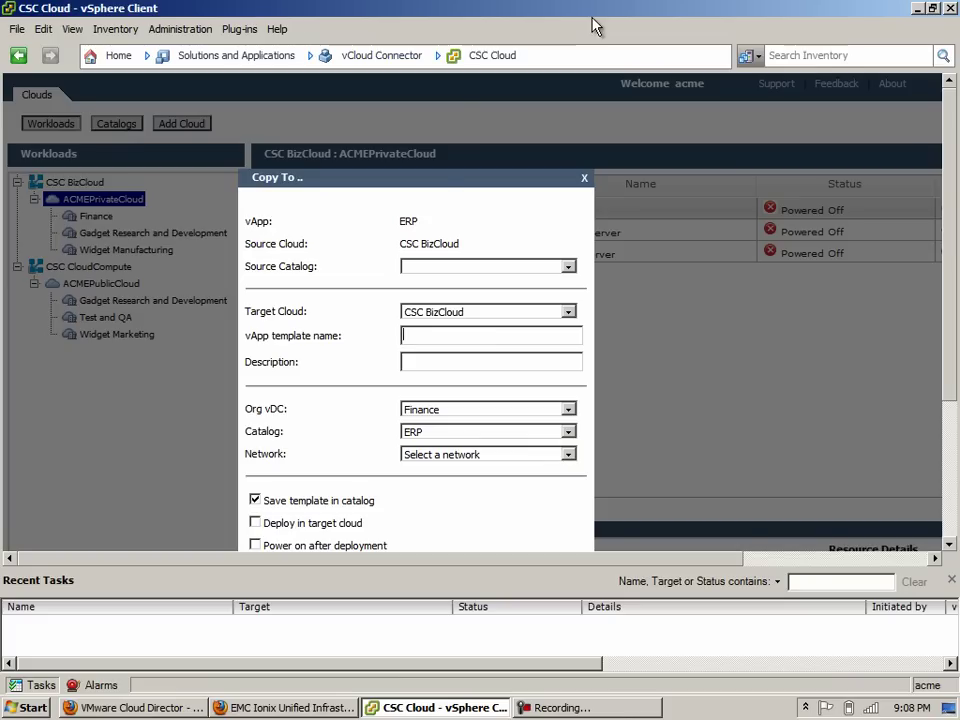
left_click(553, 315)
left_click(542, 340)
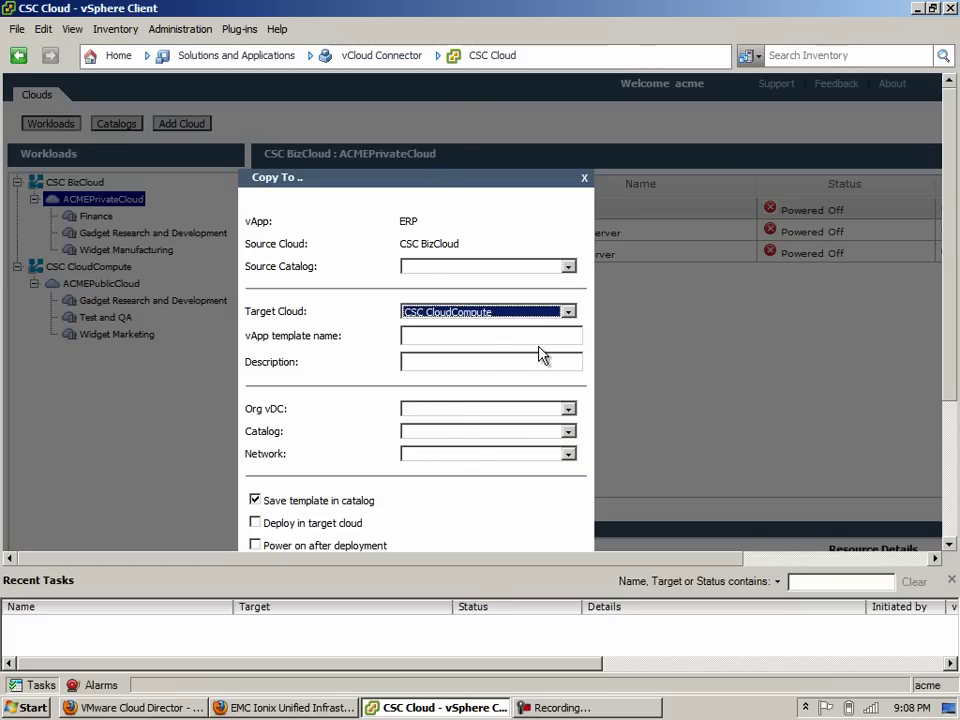
left_click(477, 339)
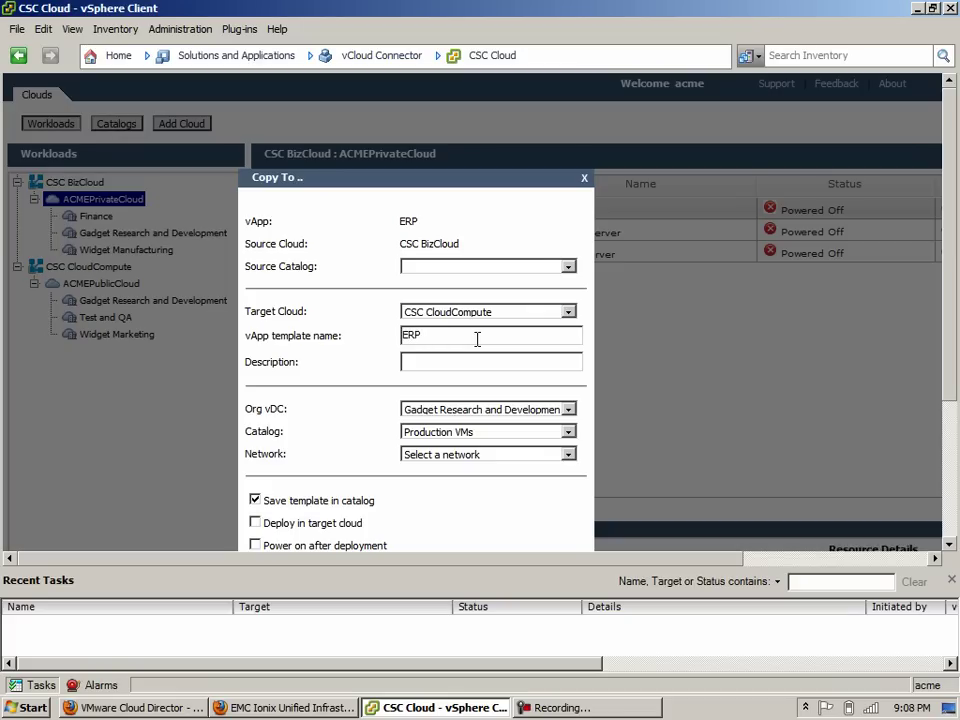
type("Test123")
Set Org vDC Test and QA, catalog Test VMs and network ACME-Public-Int-Net.
left_click(528, 268)
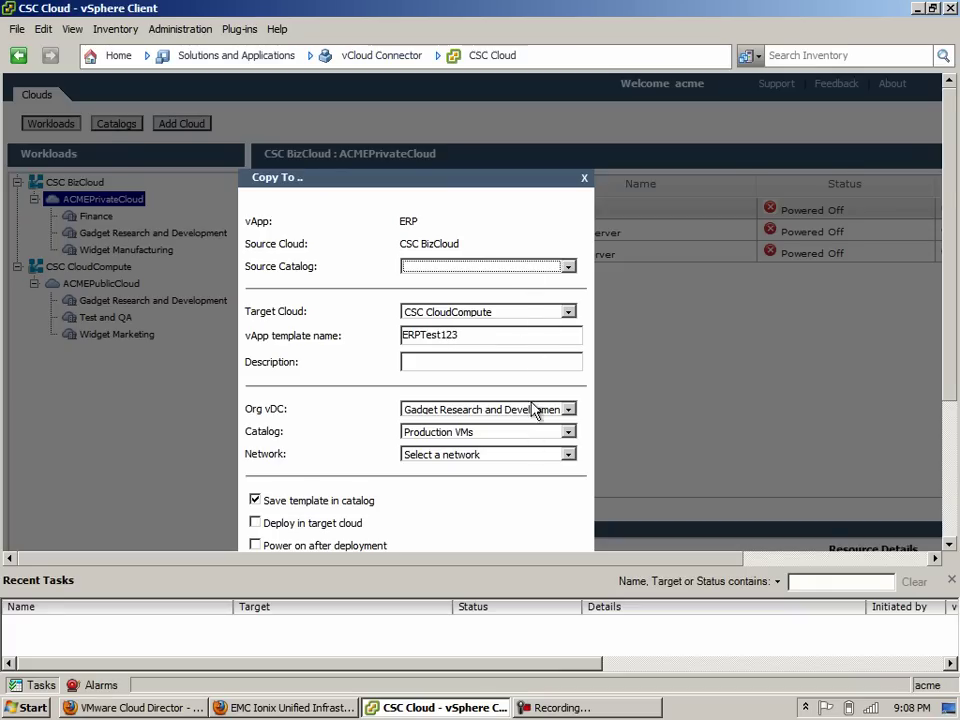
left_click(566, 411)
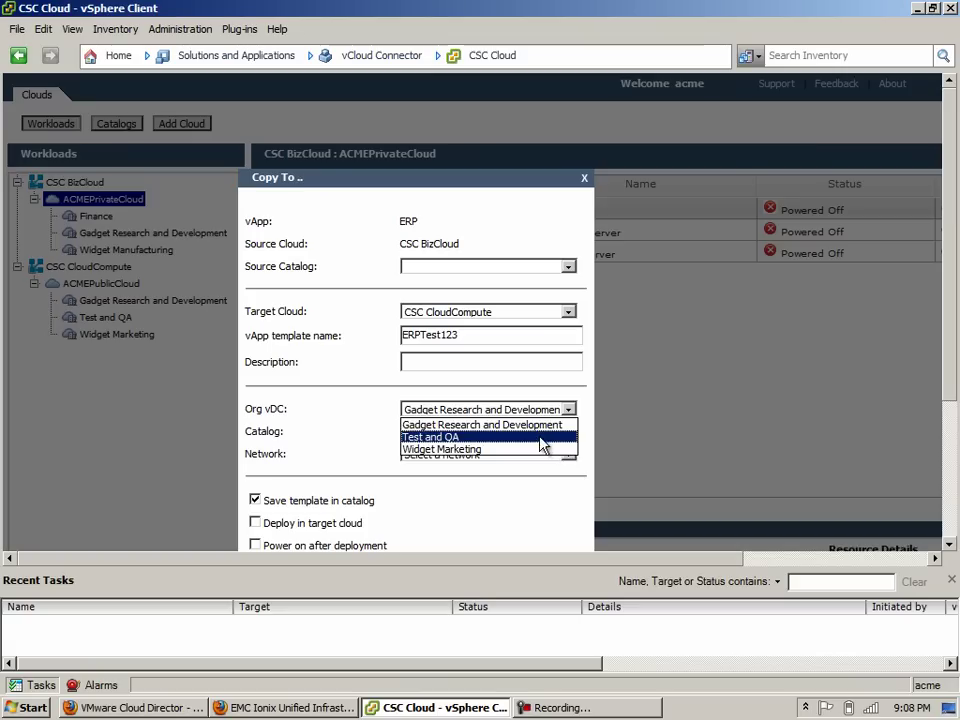
left_click(545, 437)
left_click(545, 433)
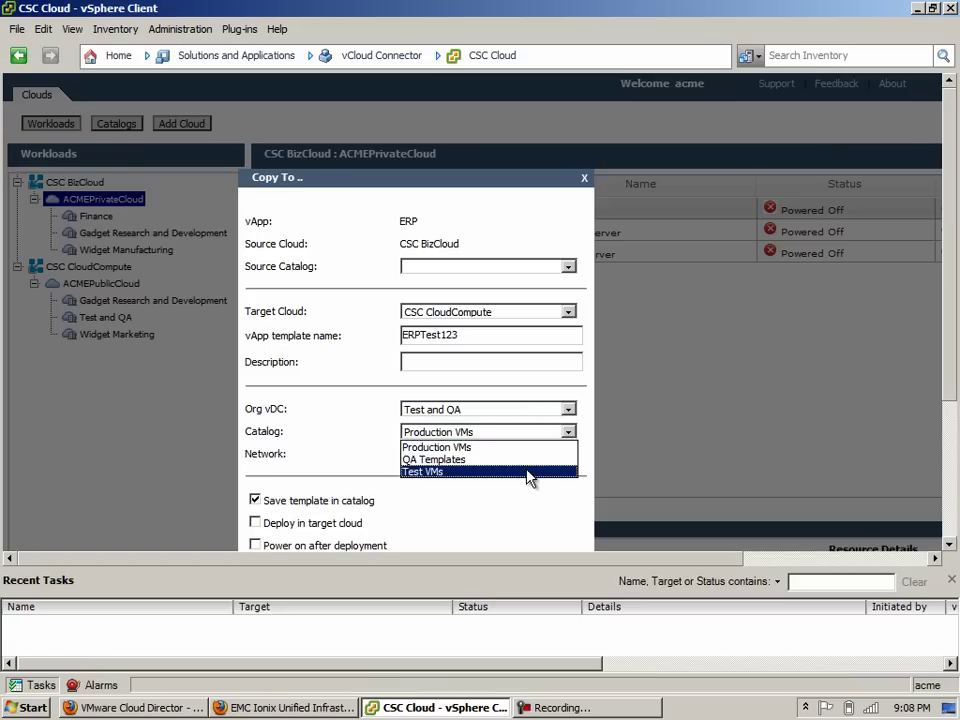
left_click(528, 472)
left_click(521, 458)
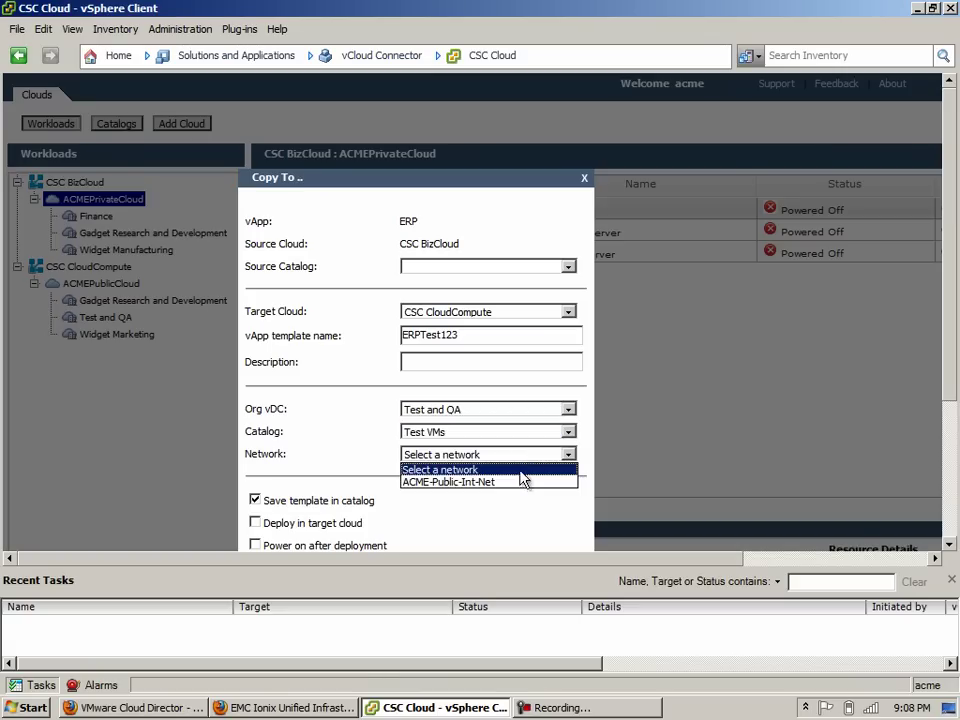
left_click(521, 483)
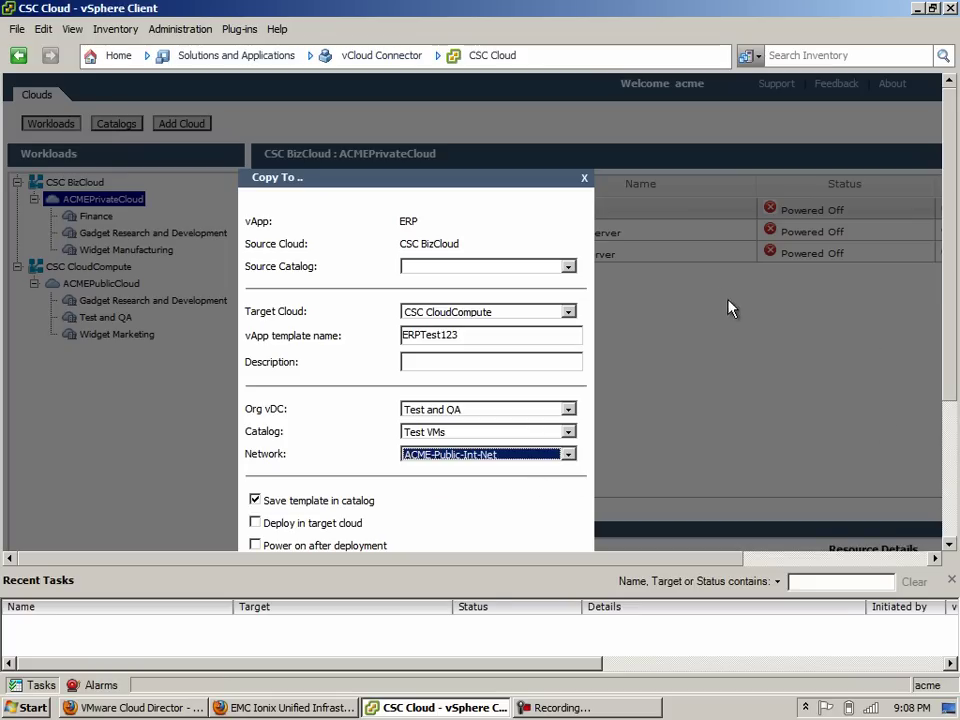
Confirm copying the ERP vApp to CSC CloudCompute and bring its 10% Copy task into view.
left_click_drag(497, 180, 555, 121)
left_click(312, 516)
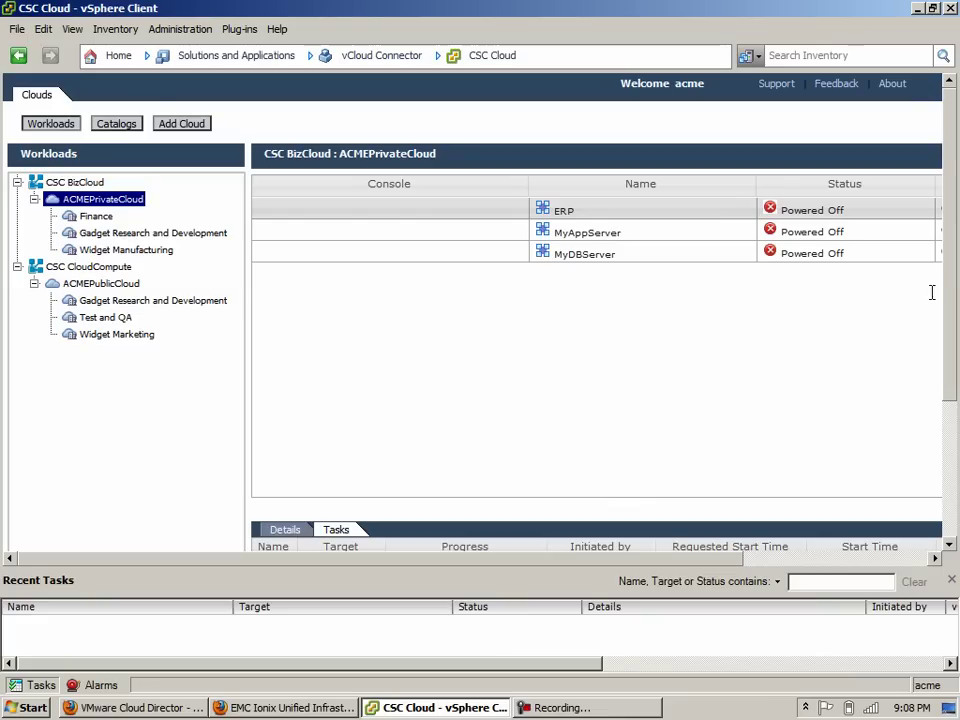
left_click_drag(954, 285, 955, 350)
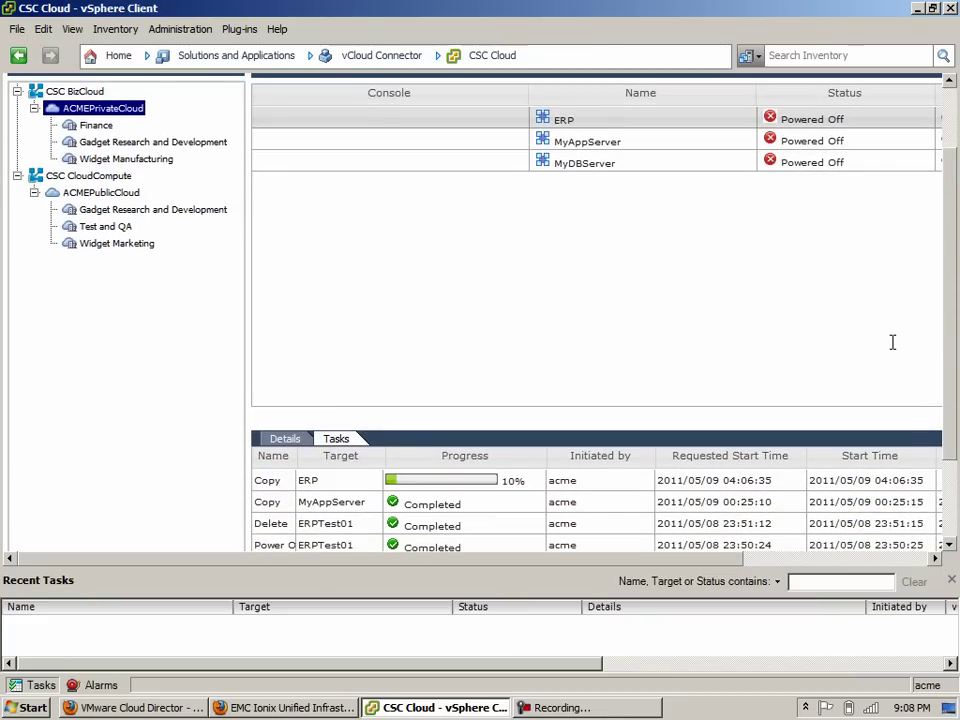